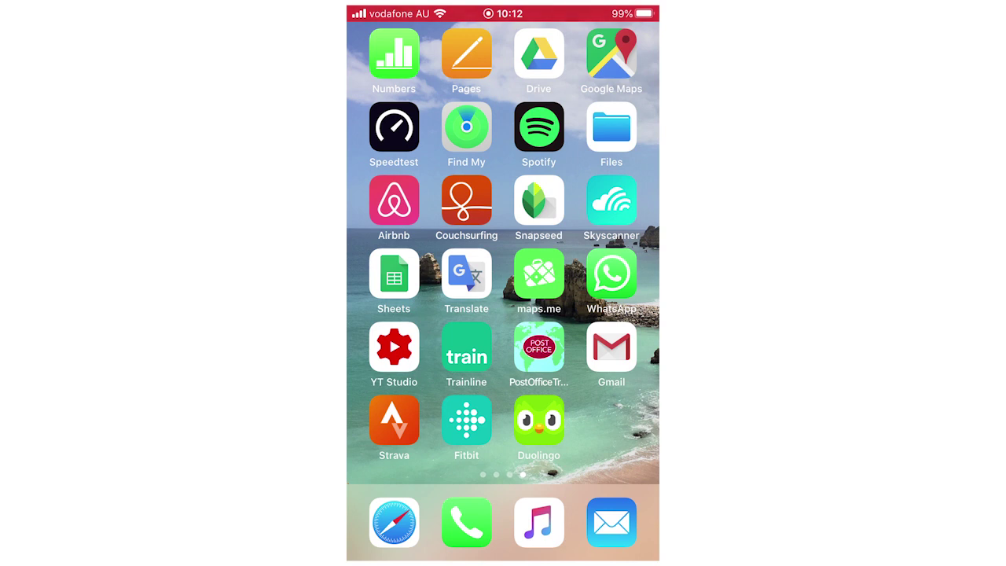
- Search 'strava' in Safari and open the strava.com home page from the suggestions
left_click(393, 522)
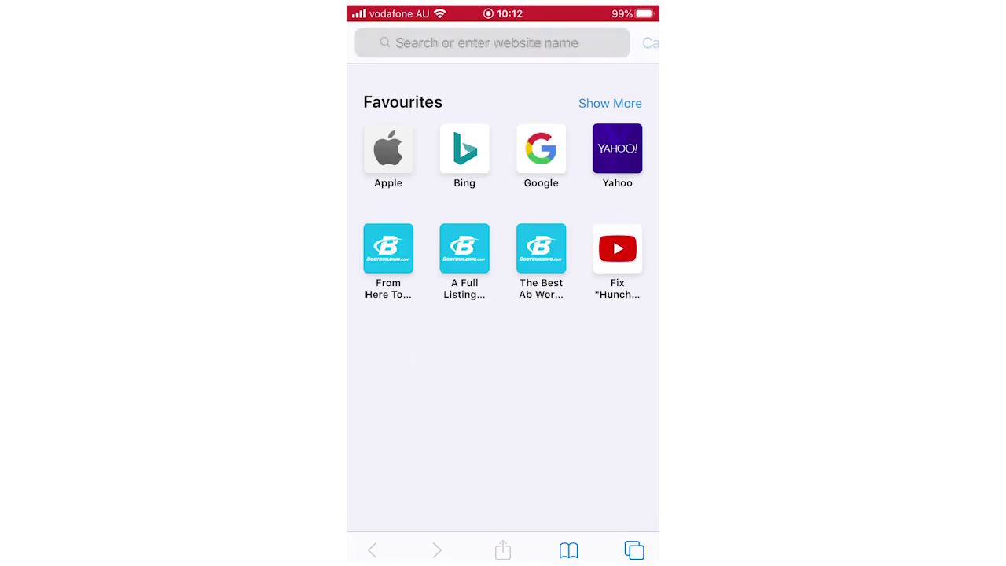
type("stra")
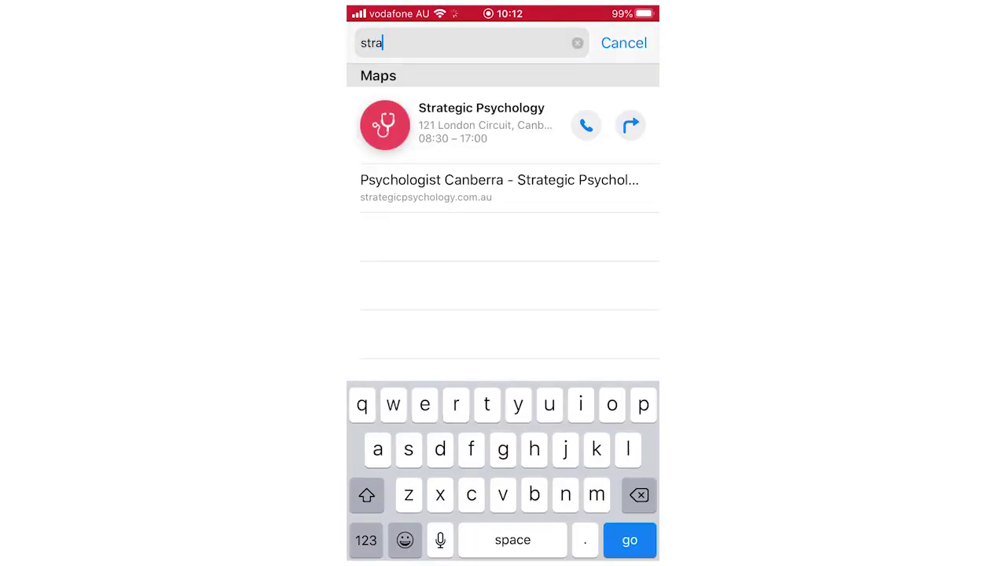
type("va")
left_click(499, 106)
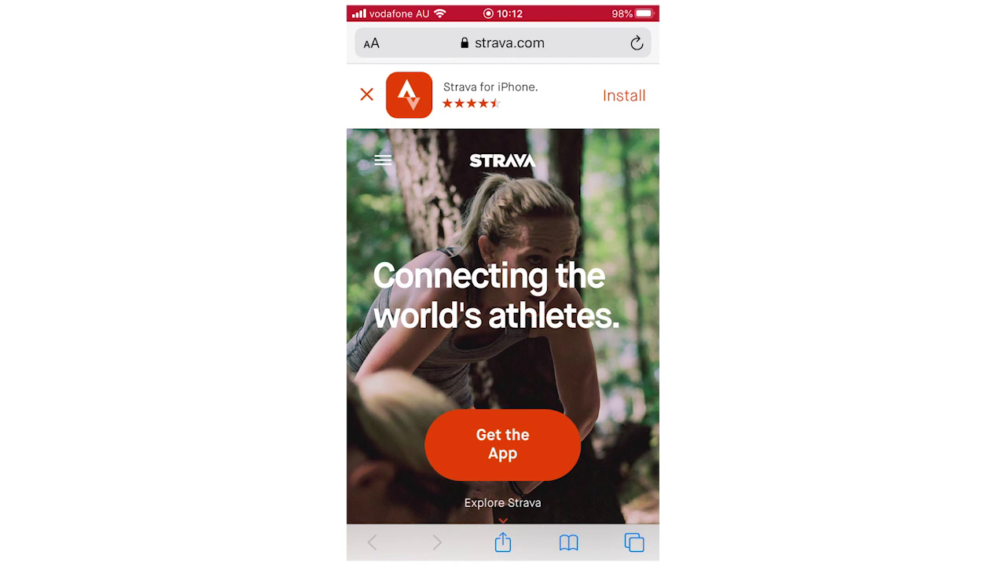
- Go to Strava's Log In page from the site menu and start entering the account email
left_click(382, 159)
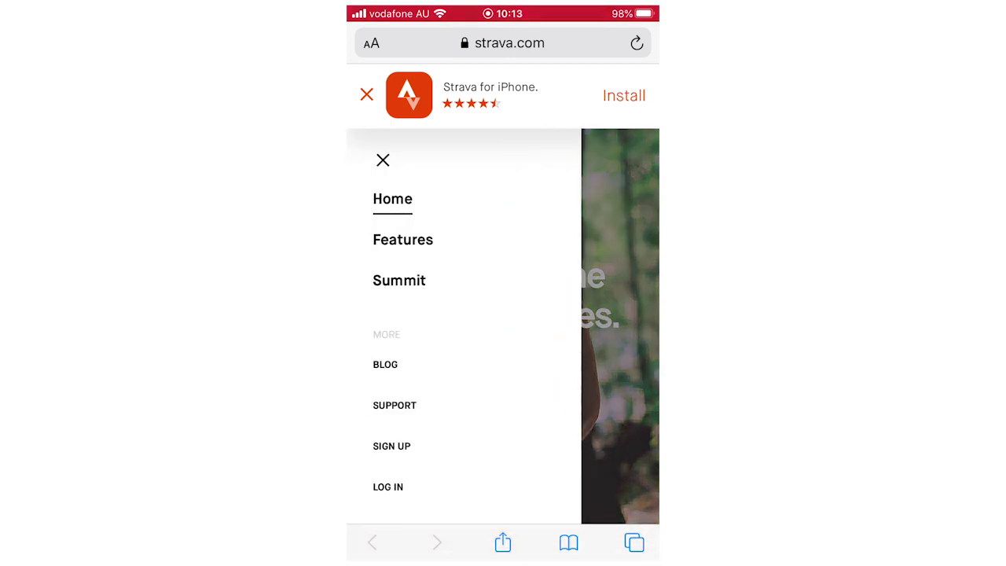
left_click(387, 486)
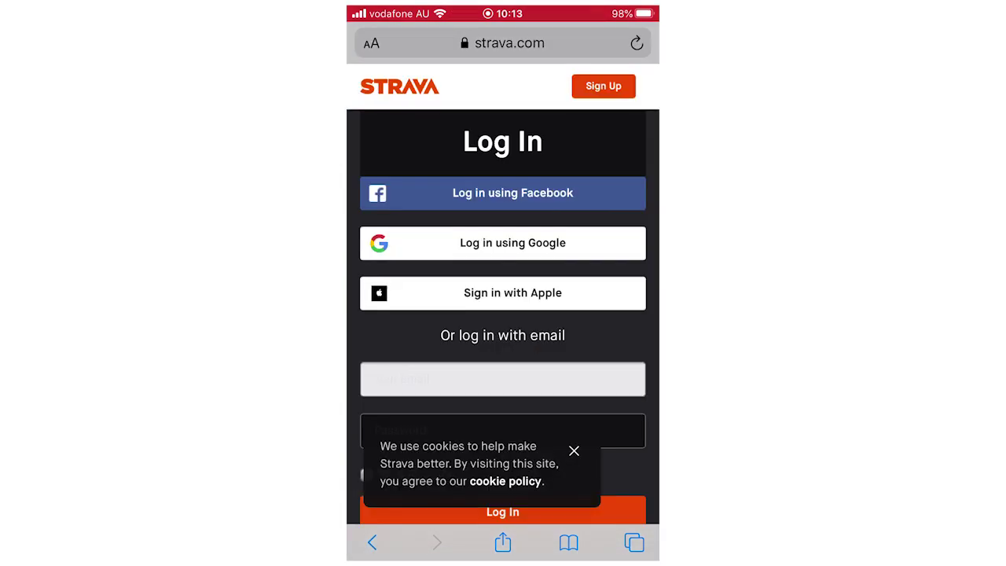
left_click(502, 378)
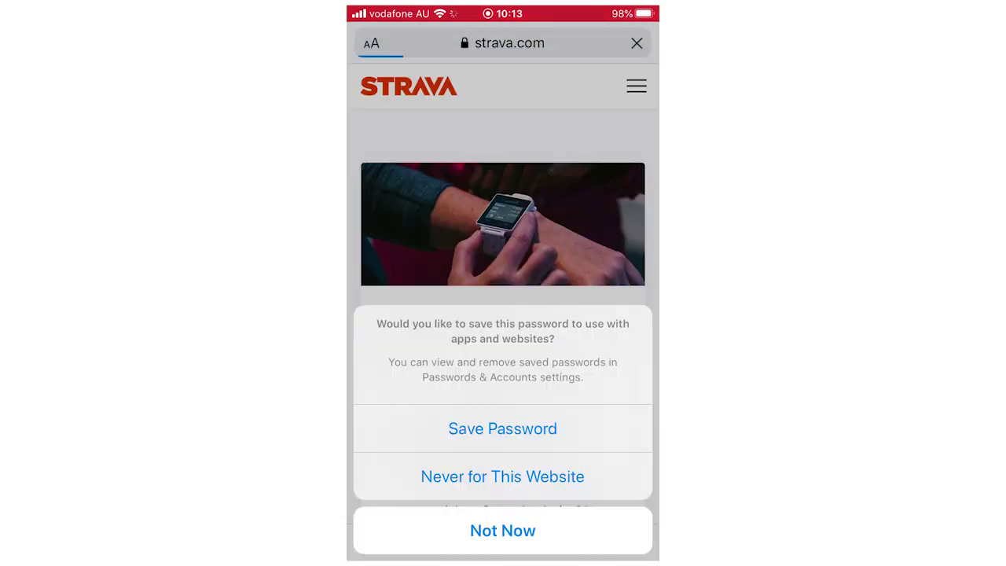
- Decline saving the password and scroll the site menu down to the account options
left_click(502, 530)
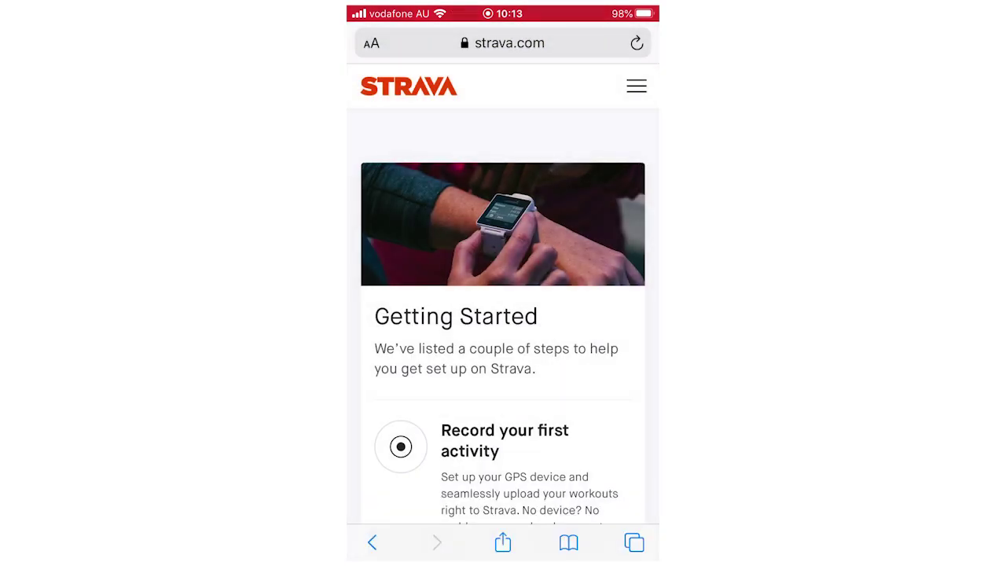
left_click(635, 85)
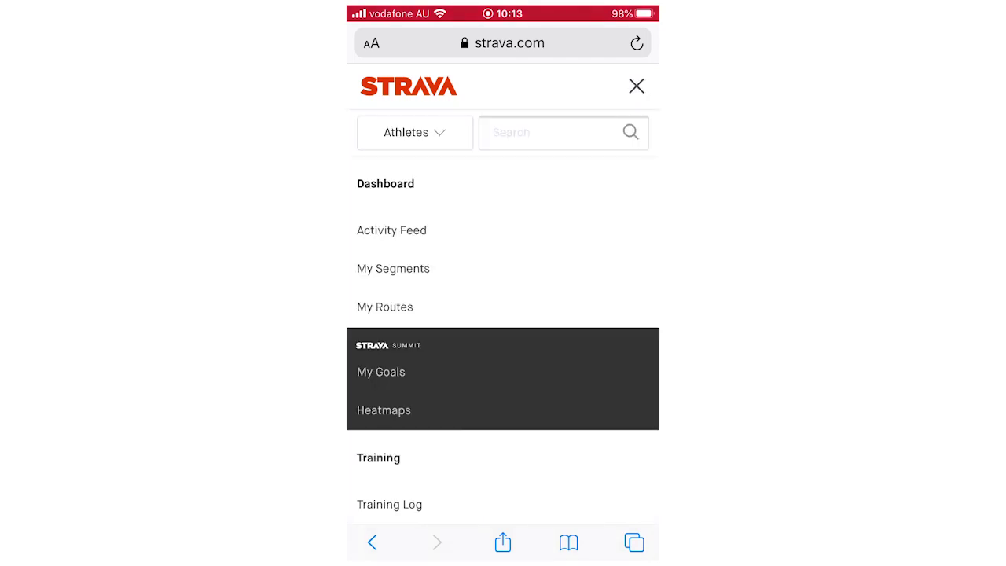
scroll(502, 314, "down", 2)
scroll(503, 314, "down", 3)
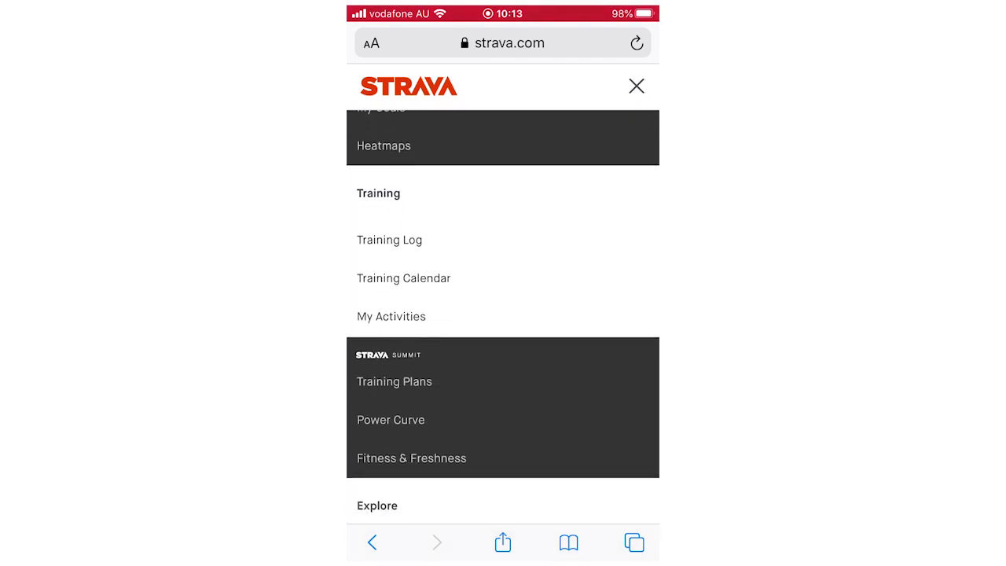
scroll(503, 314, "down", 3)
scroll(503, 315, "down", 2)
scroll(503, 314, "down", 3)
scroll(503, 314, "down", 1)
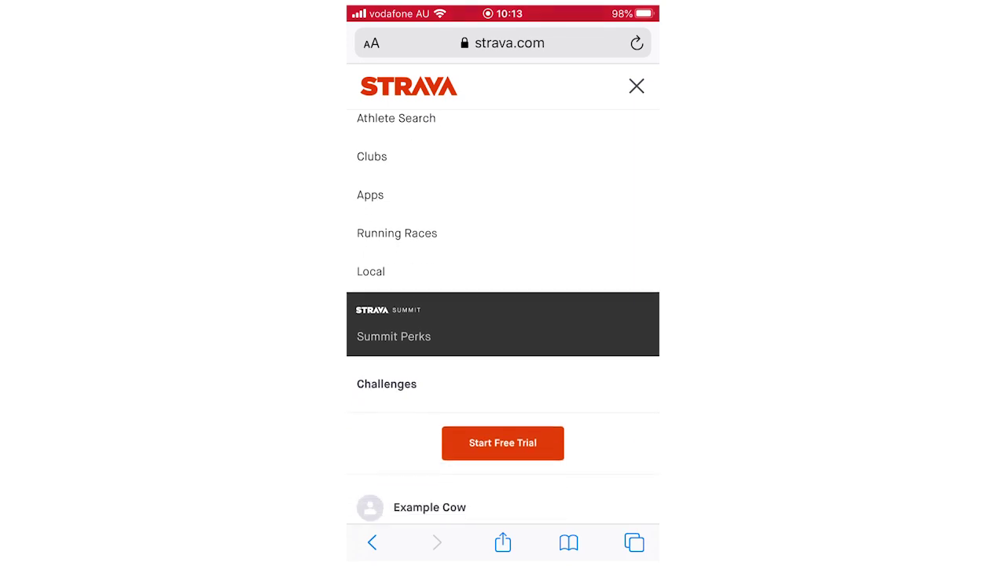
scroll(503, 315, "up", 1)
scroll(502, 314, "down", 2)
scroll(502, 314, "down", 4)
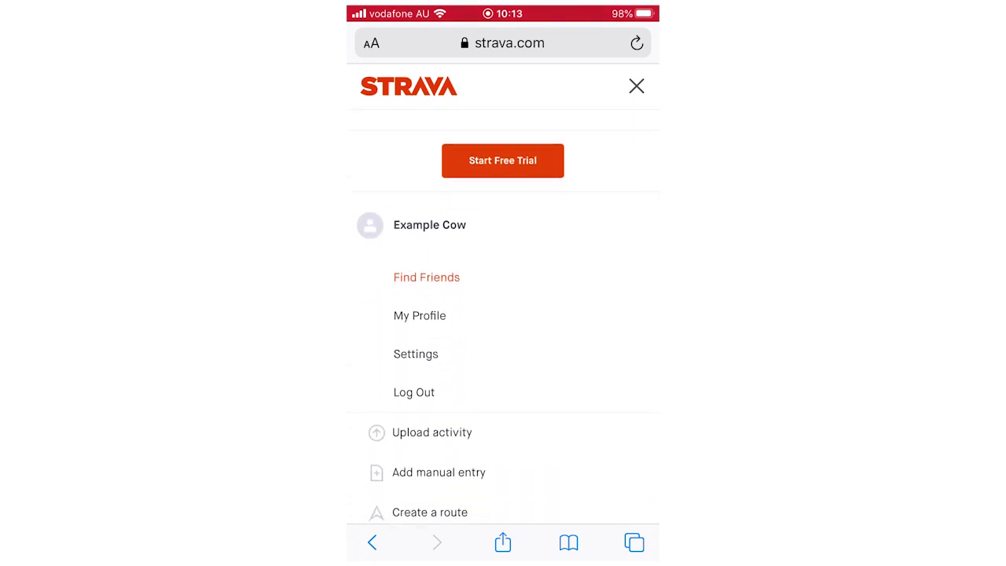
scroll(502, 314, "up", 1)
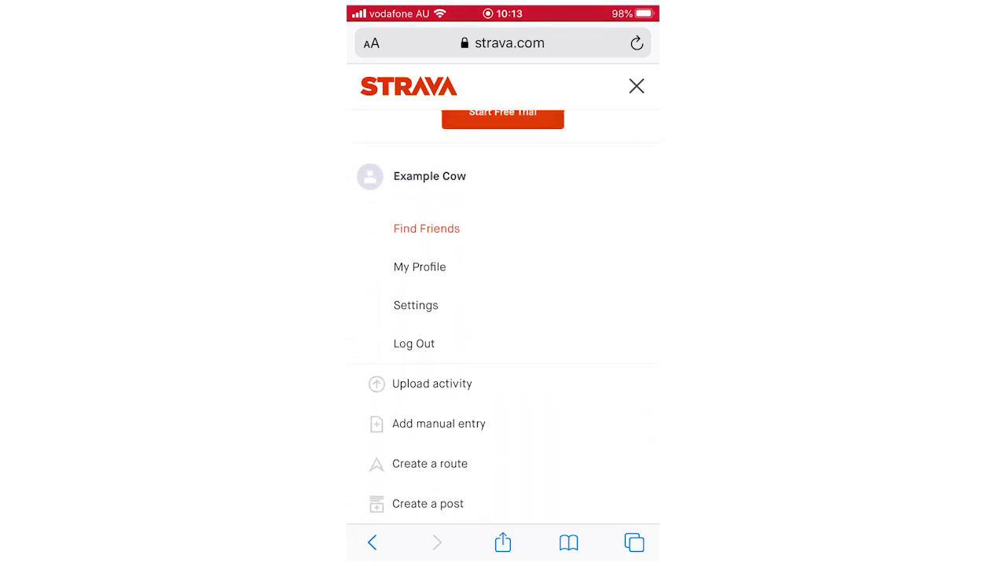
- Open the My Account settings page and scroll to Download or Delete Your Account
left_click(416, 305)
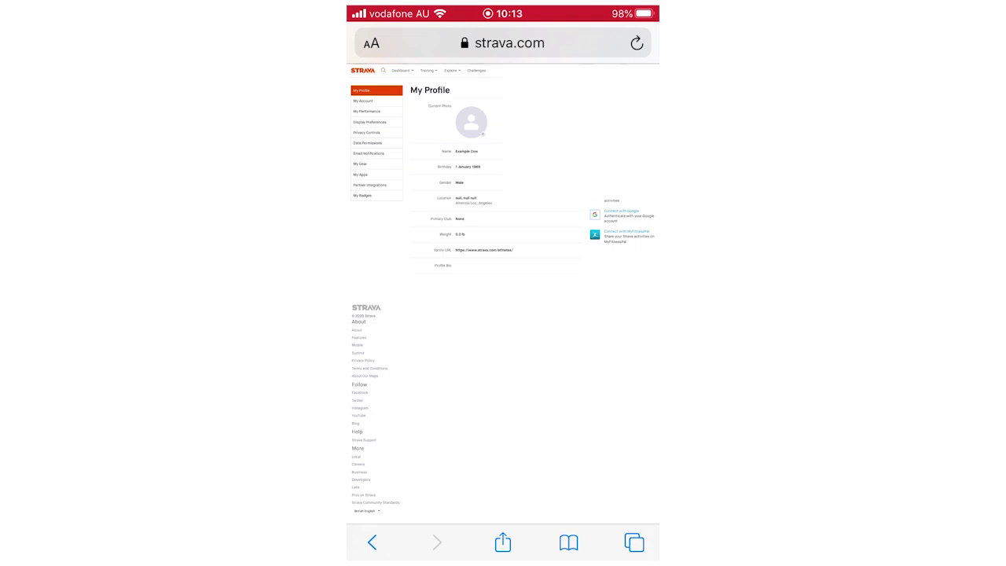
double_click(494, 235)
left_click_drag(472, 197, 648, 535)
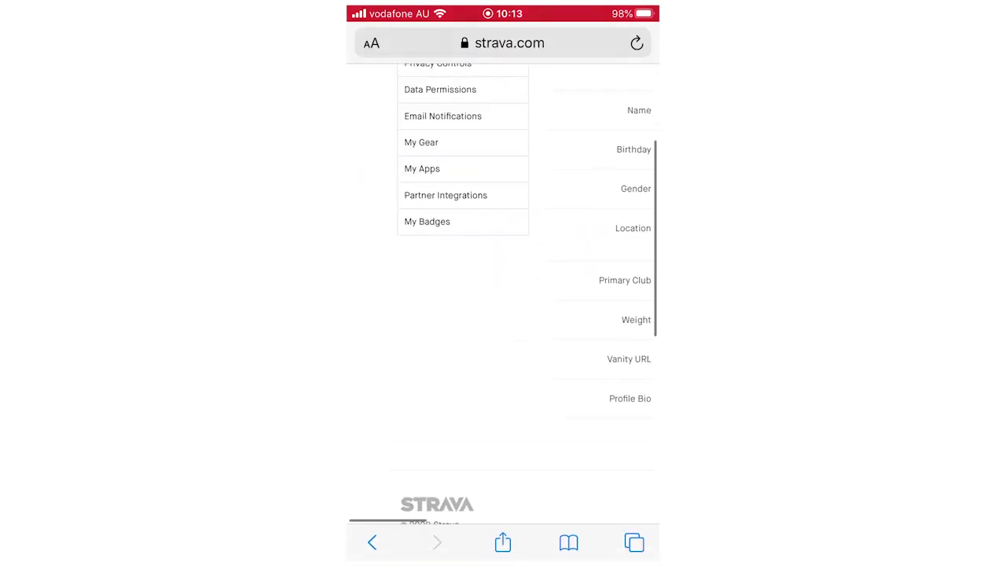
scroll(503, 283, "up", 2)
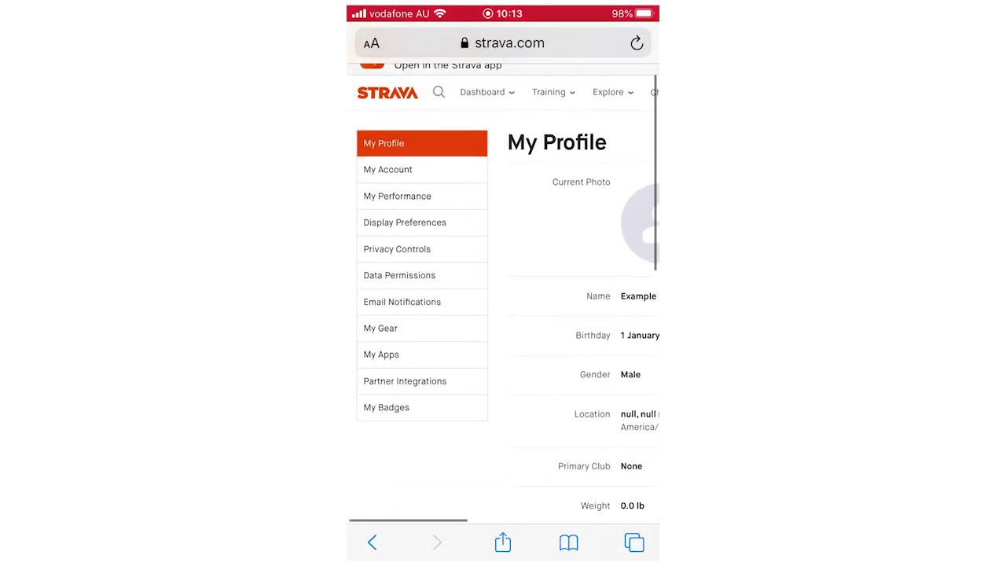
left_click(387, 169)
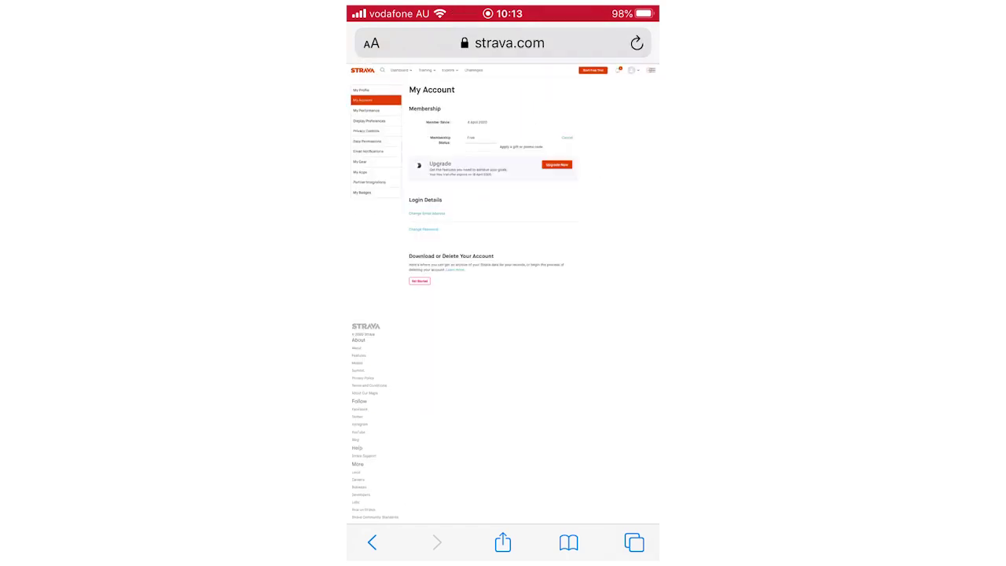
scroll(503, 282, "down", 5)
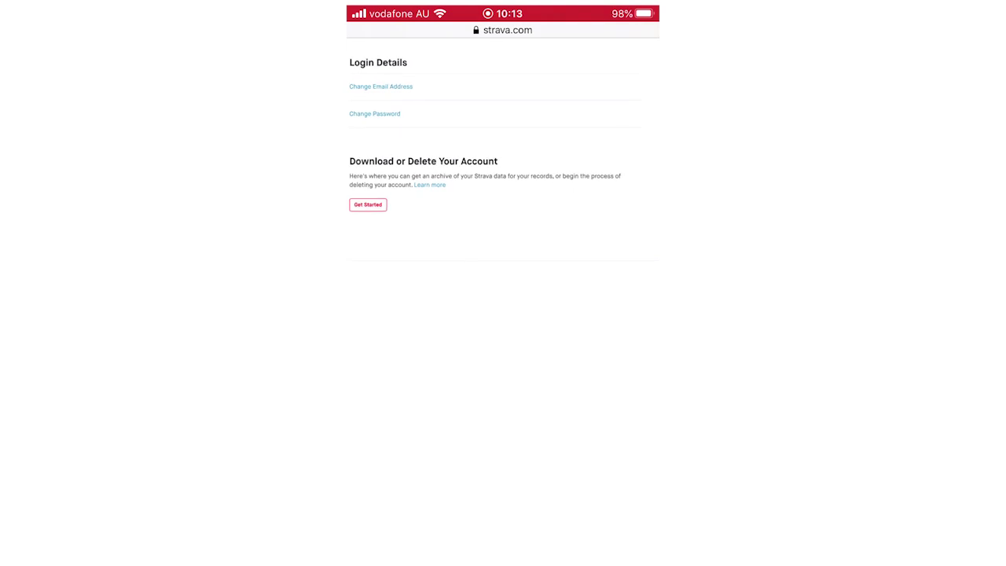
scroll(503, 298, "down", 2)
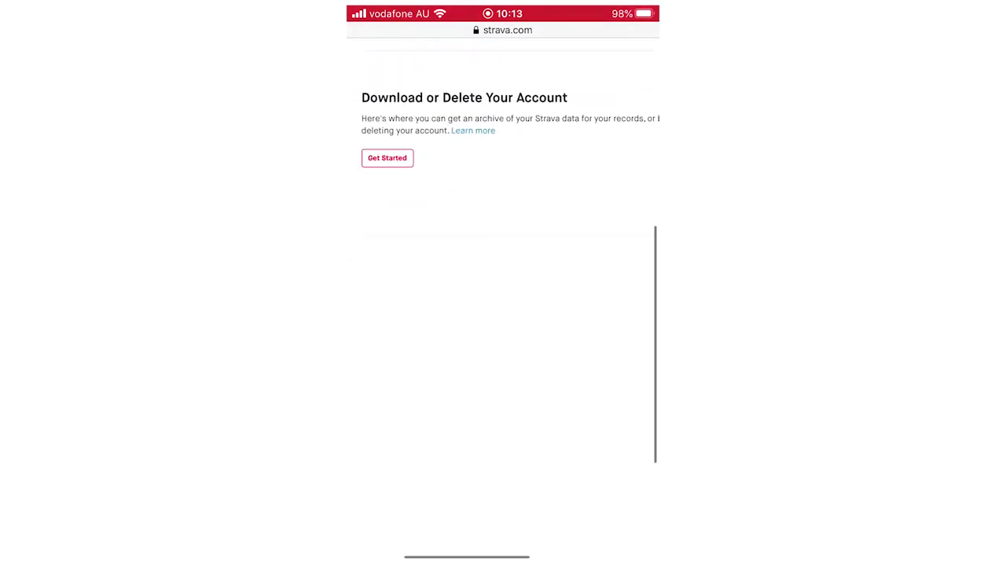
- Confirm 'I downloaded or don't want to download my data' and request account deletion
left_click(387, 157)
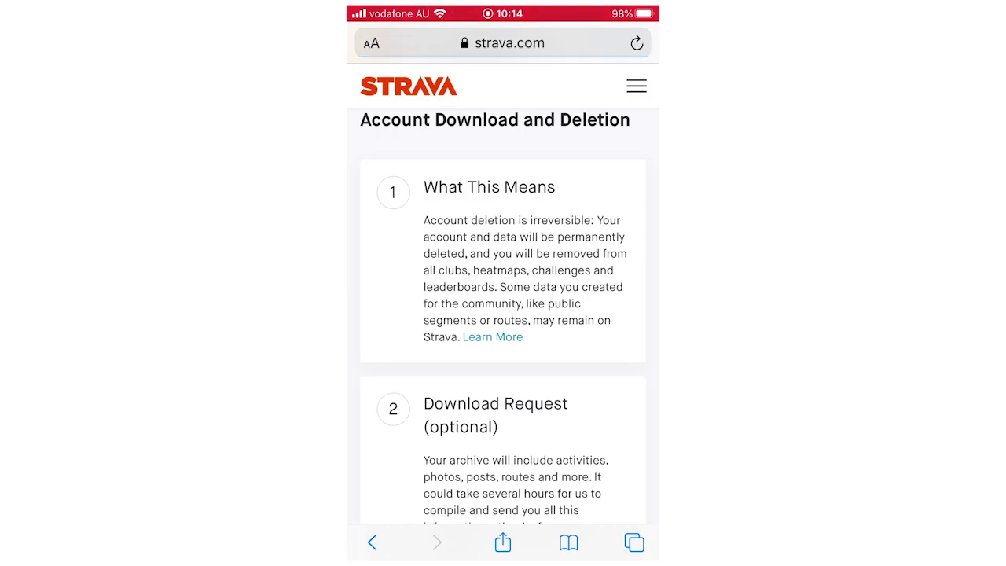
scroll(502, 290, "down", 2)
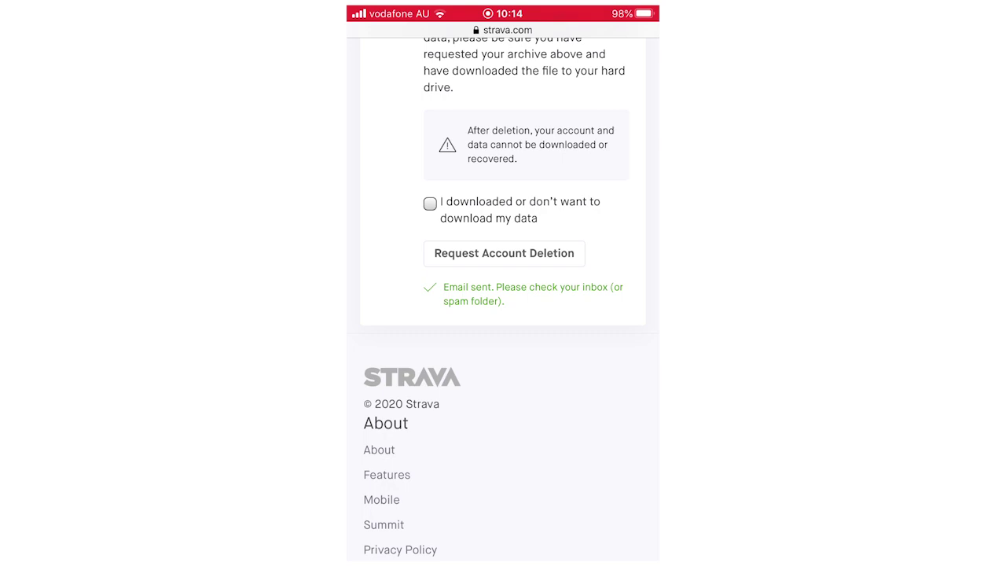
scroll(503, 298, "down", 1)
left_click(430, 190)
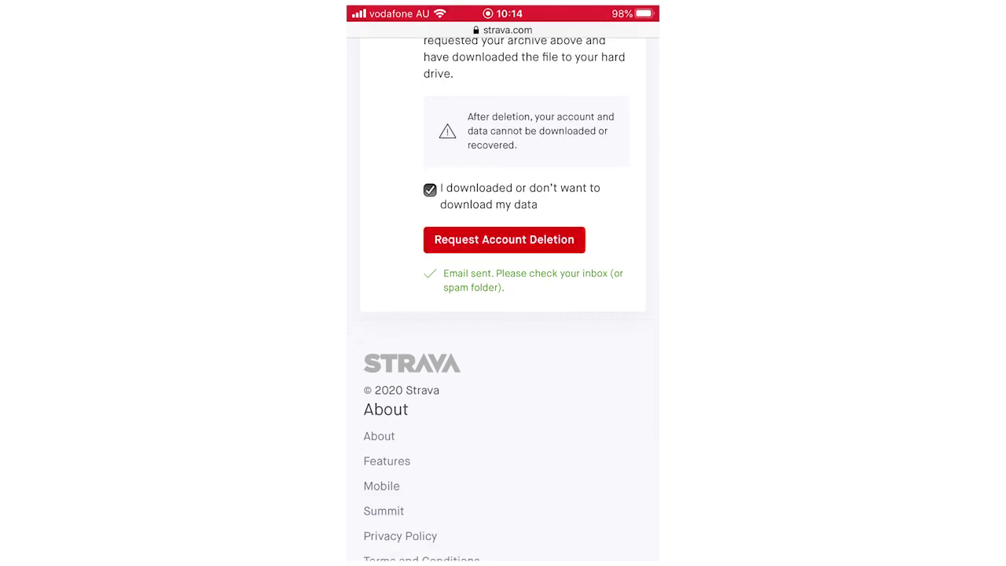
left_click(504, 239)
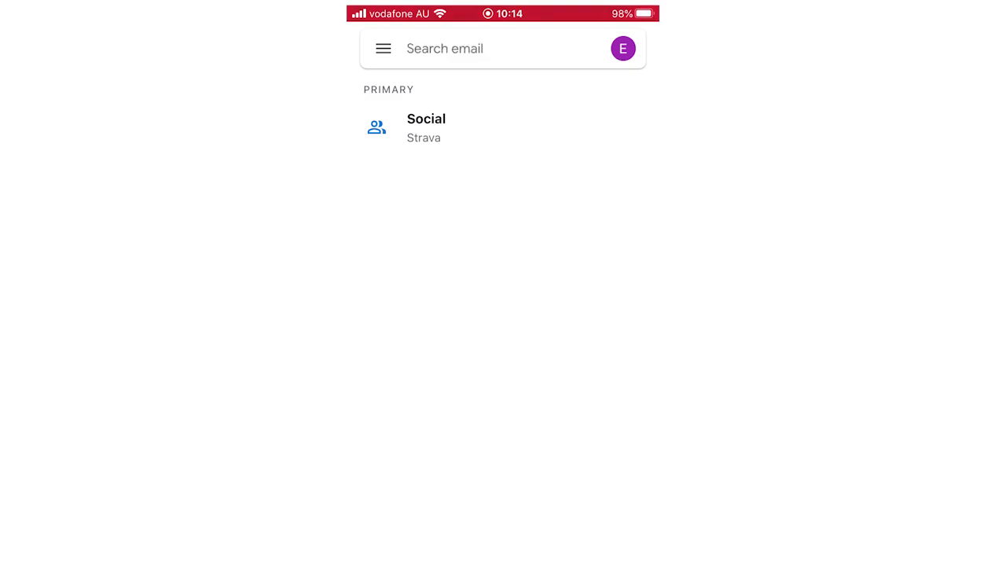
- Open Strava's 'Account Deletion Request' email under Social and scroll to the Delete Your Account link
left_click(426, 127)
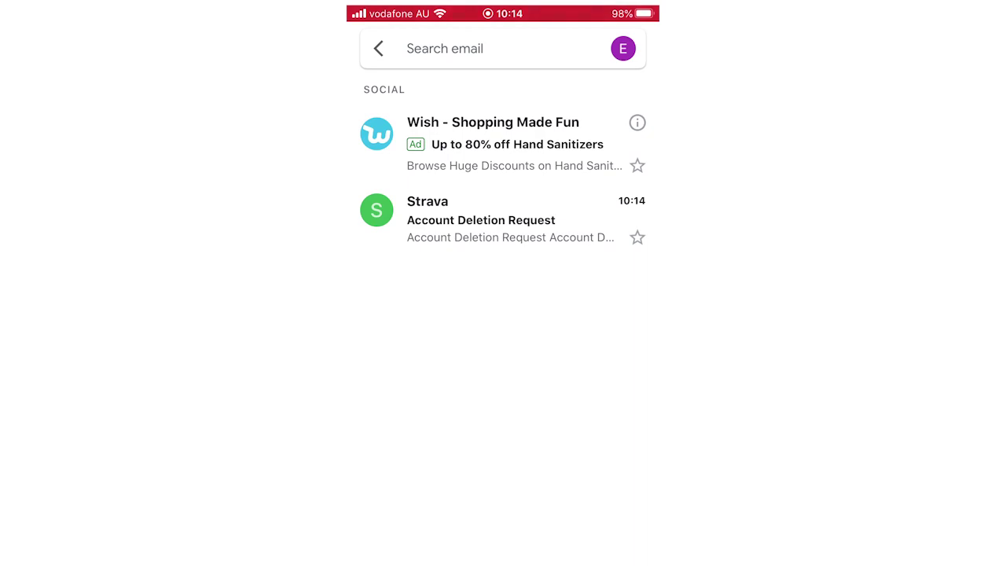
left_click(502, 218)
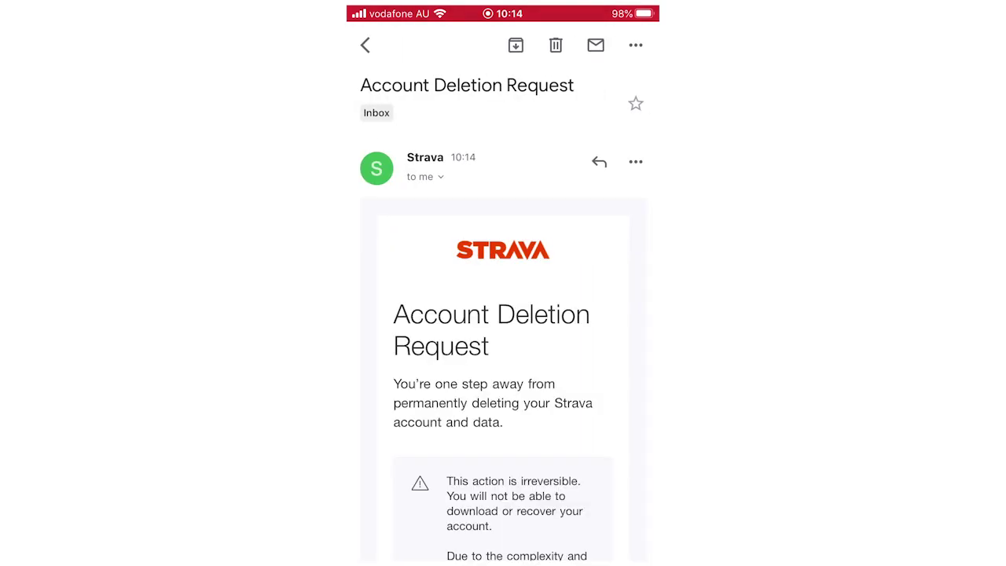
scroll(503, 314, "down", 4)
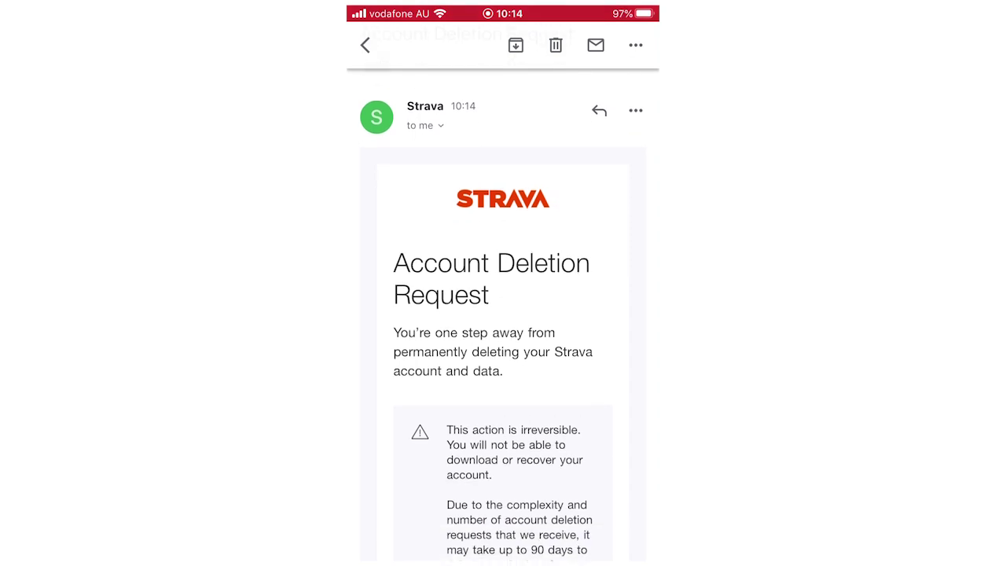
scroll(503, 314, "down", 2)
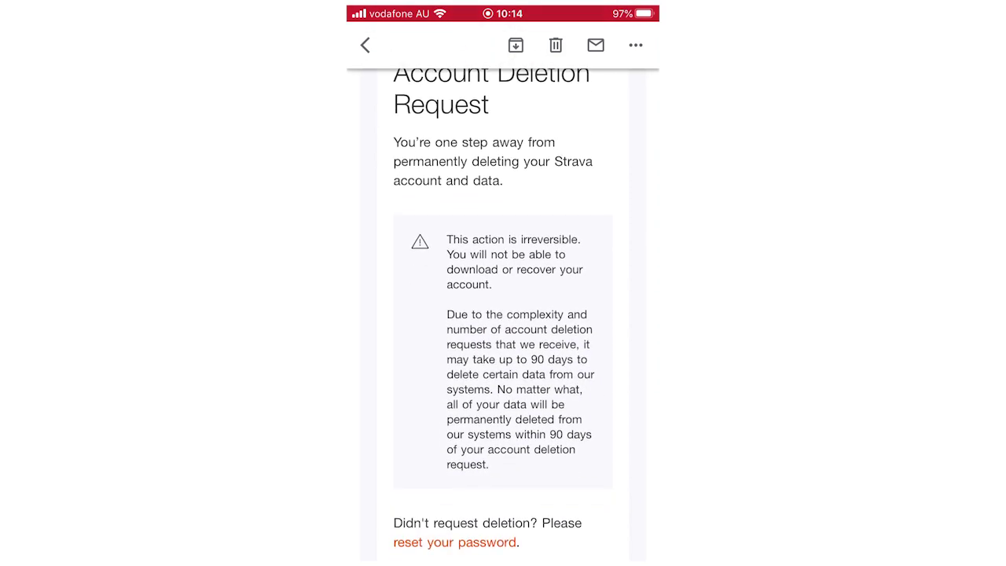
scroll(503, 314, "down", 1)
scroll(503, 314, "down", 2)
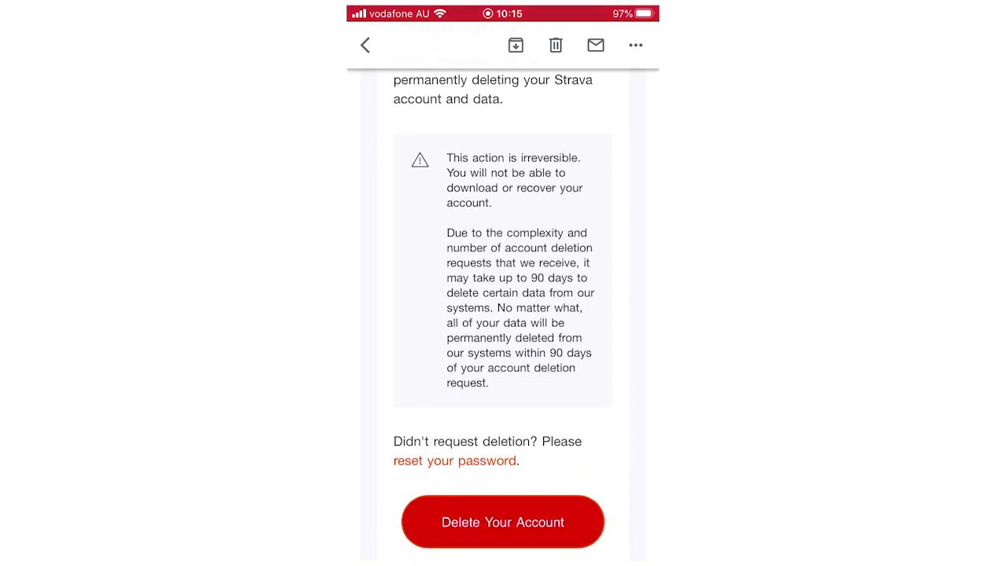
scroll(503, 314, "down", 2)
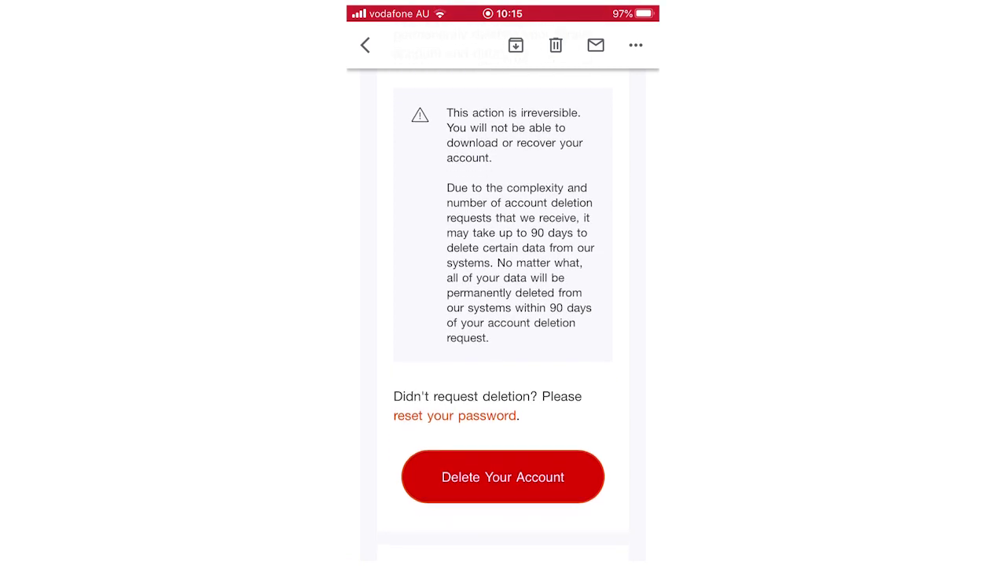
scroll(502, 314, "down", 2)
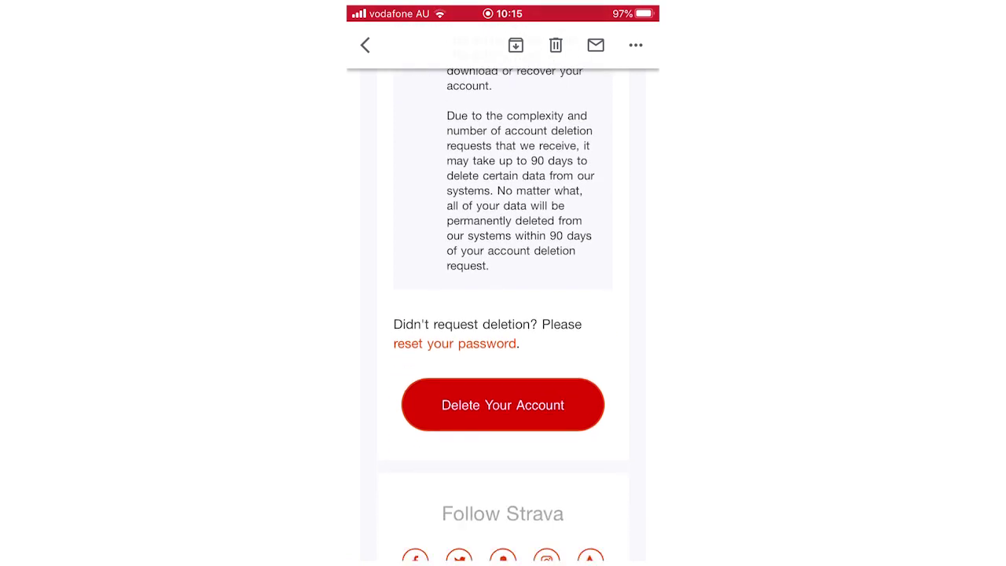
scroll(502, 314, "down", 2)
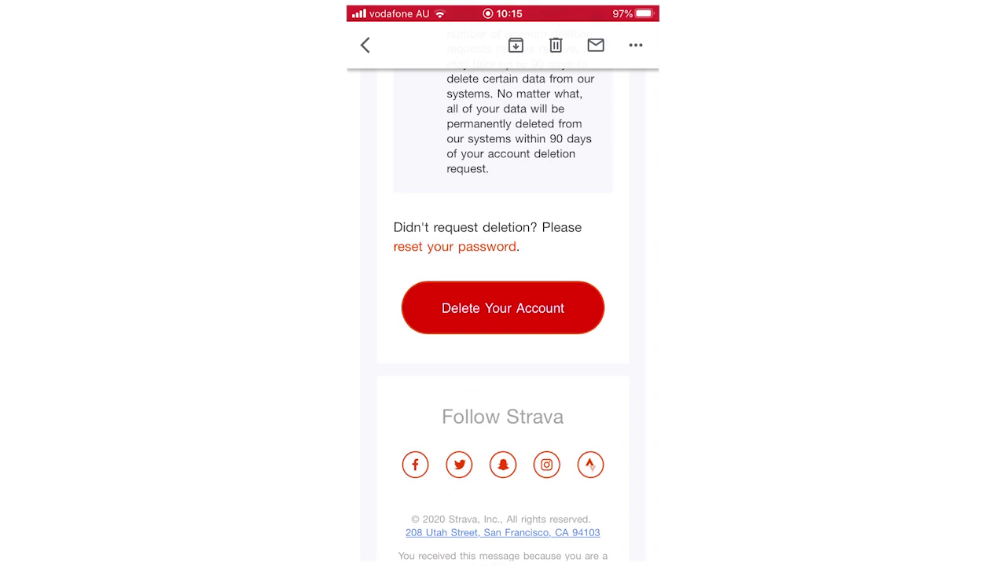
- Follow the email's Delete Your Account link to Strava's final confirmation page
left_click(503, 307)
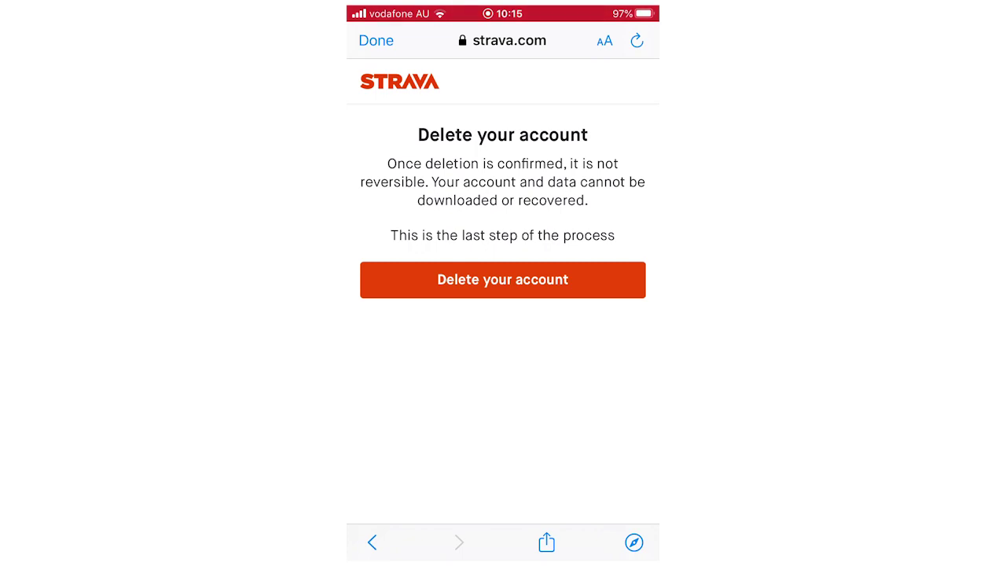
- Confirm permanent deletion with the final 'Delete your account' button
left_click(502, 279)
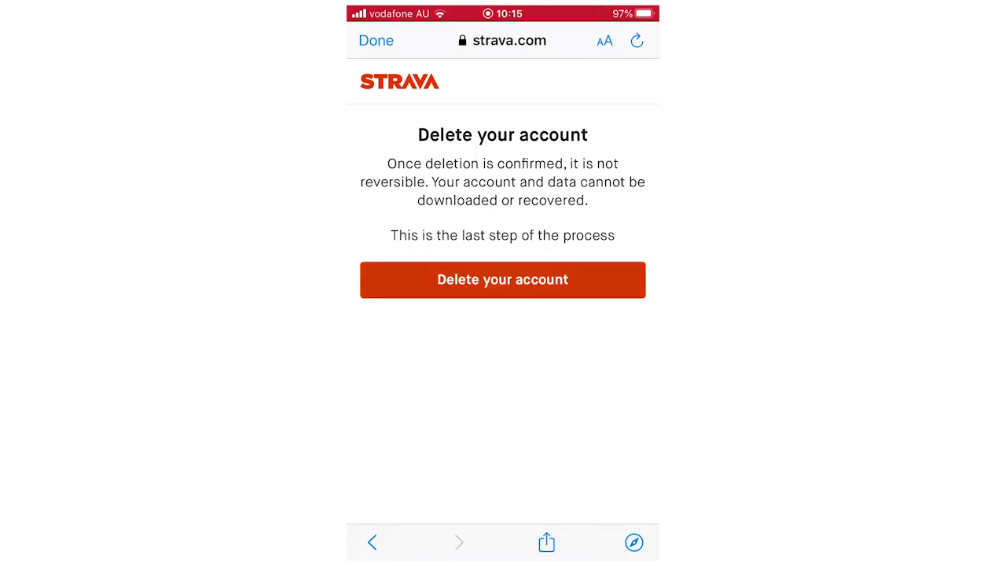